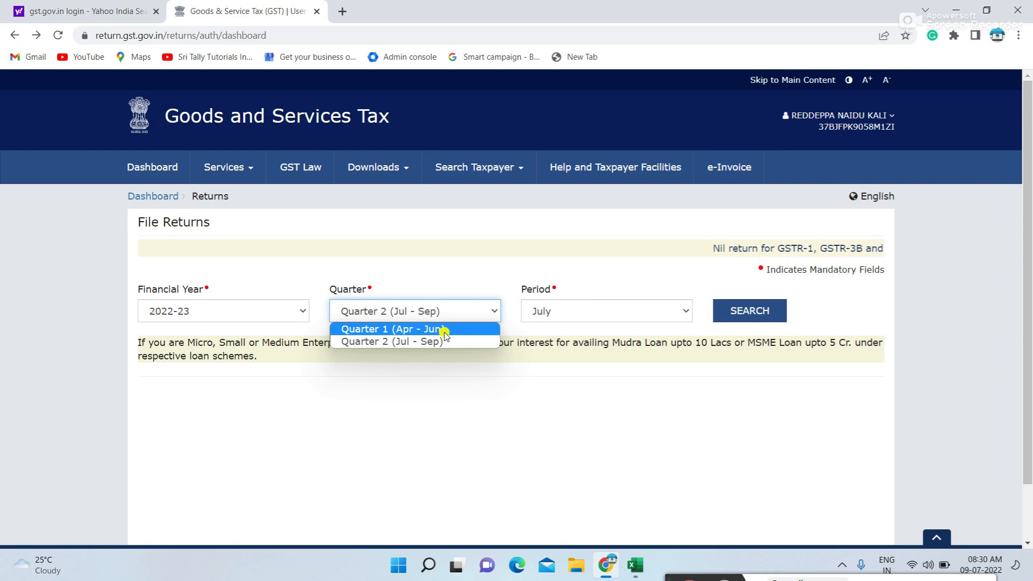
# Search the Quarter 1 (Apr - Jun), June 2022-23 returns and start preparing GSTR-1 online.
pyautogui.click(453, 328)
pyautogui.click(733, 310)
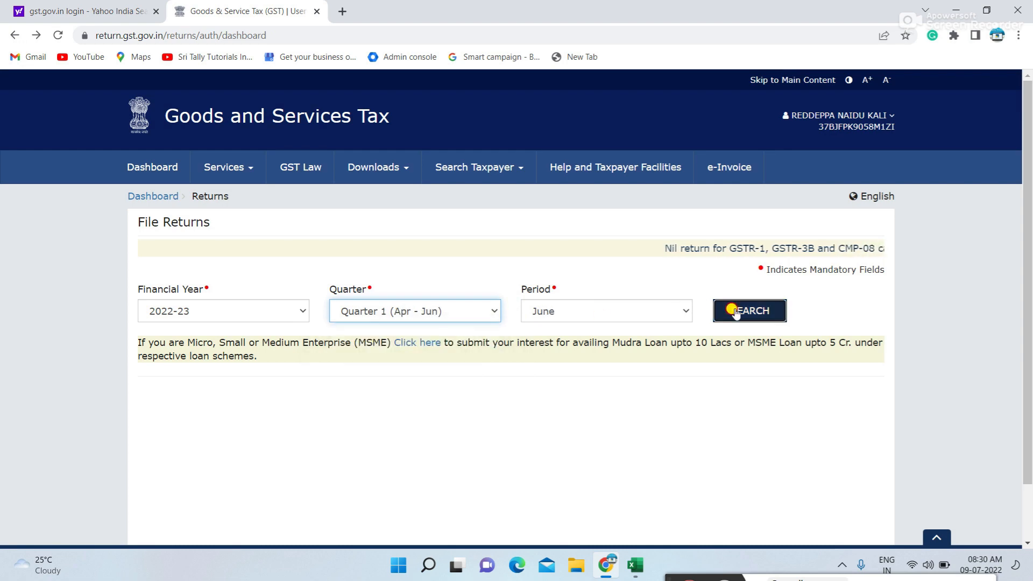
pyautogui.scroll(-2, 472, 405)
pyautogui.scroll(-3, 472, 407)
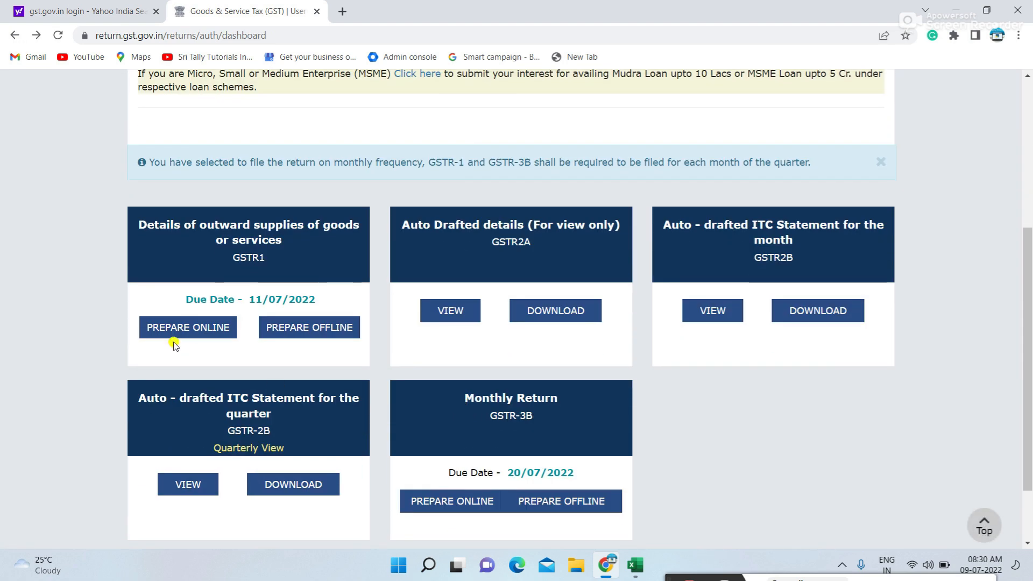
pyautogui.click(187, 328)
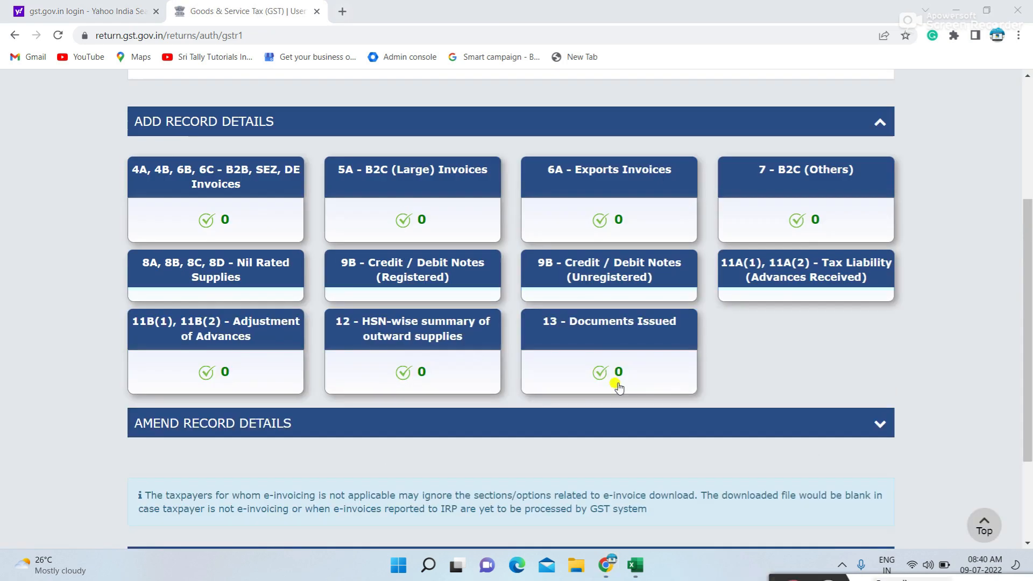
pyautogui.scroll(4, 618, 387)
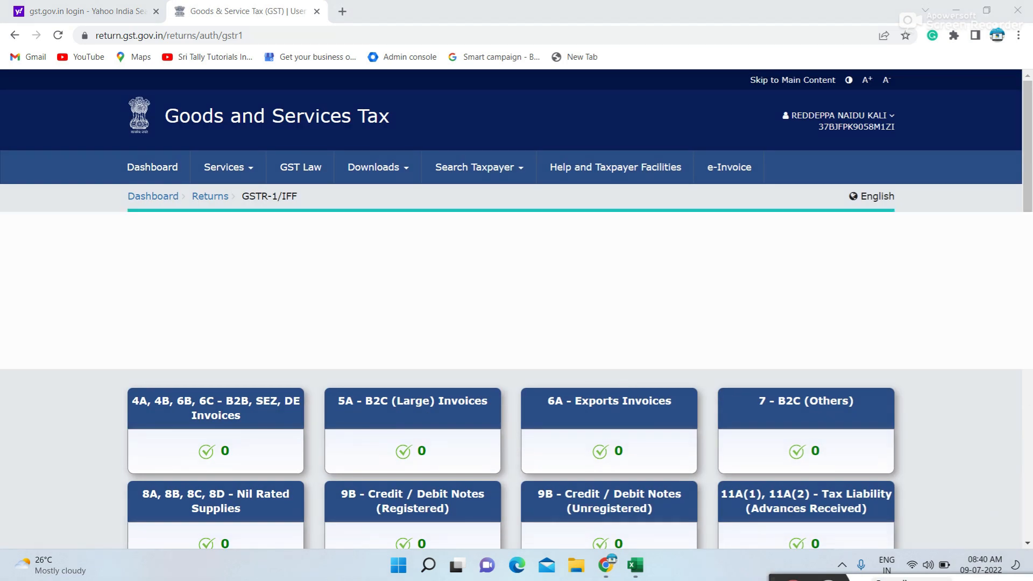
# Review the zero-entry record tiles and generate the June GSTR-1 summary.
pyautogui.scroll(-5, 408, 312)
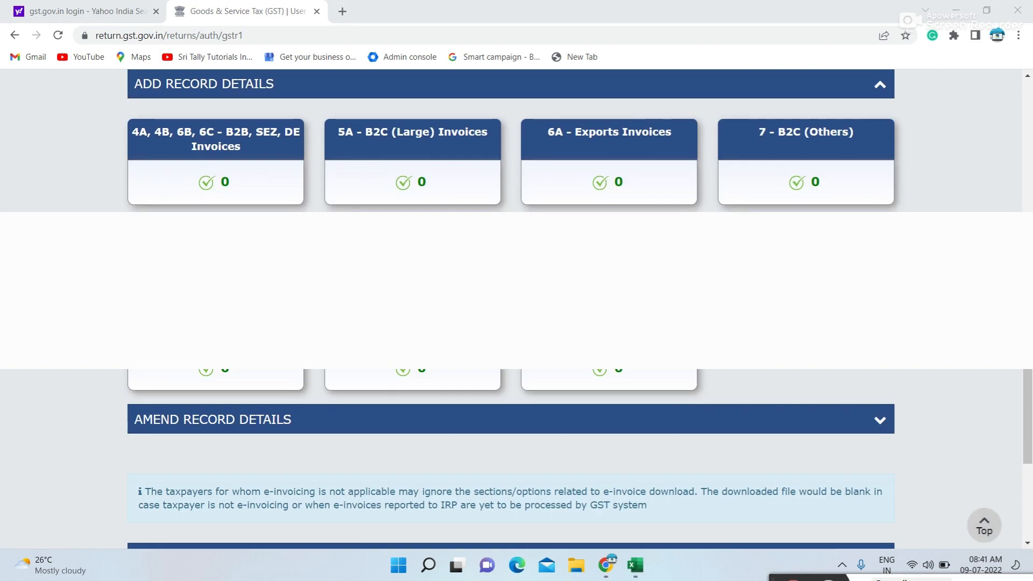
pyautogui.moveTo(259, 323)
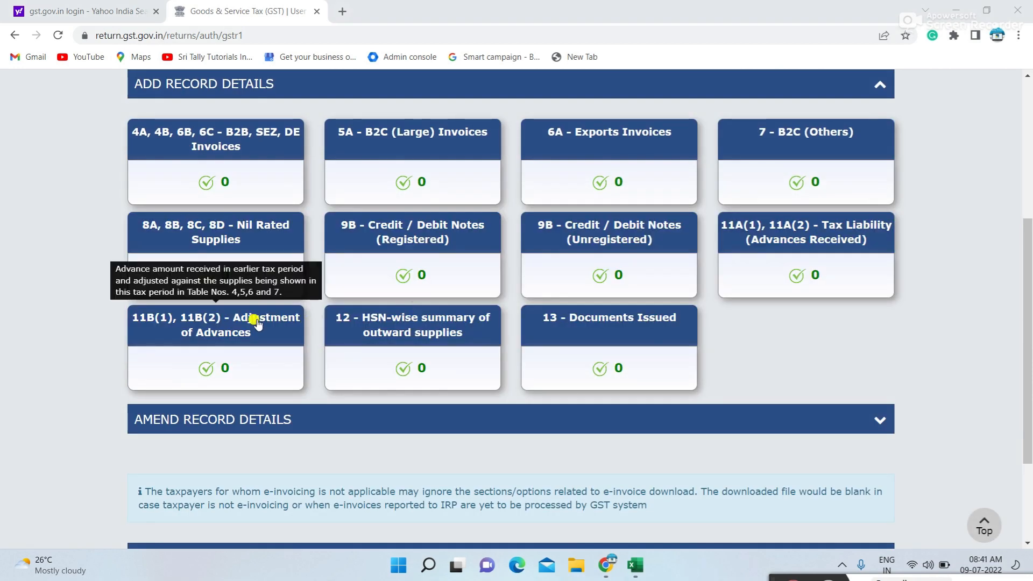
pyautogui.scroll(1, 594, 161)
pyautogui.moveTo(796, 288)
pyautogui.scroll(-4, 796, 287)
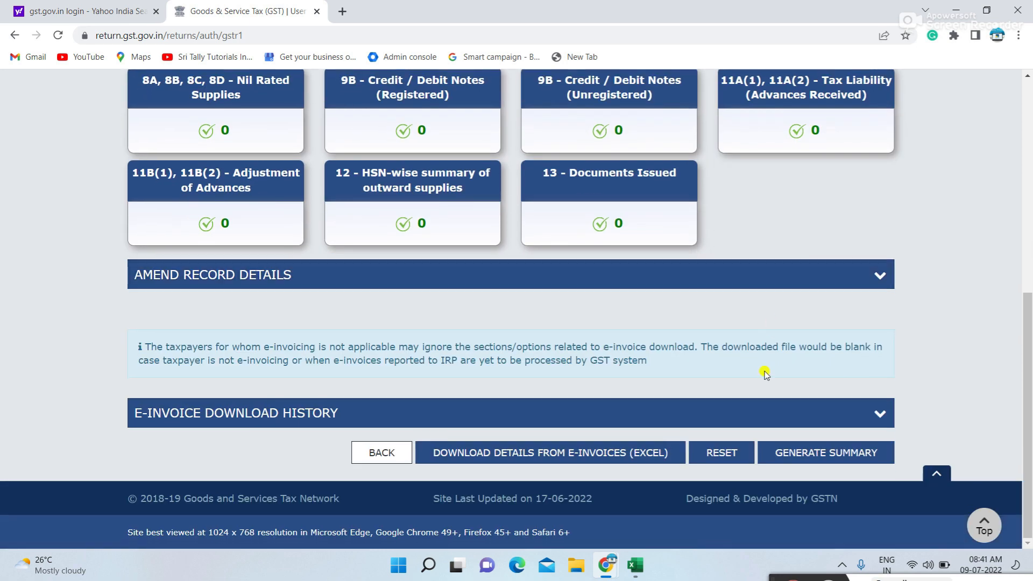
pyautogui.click(815, 458)
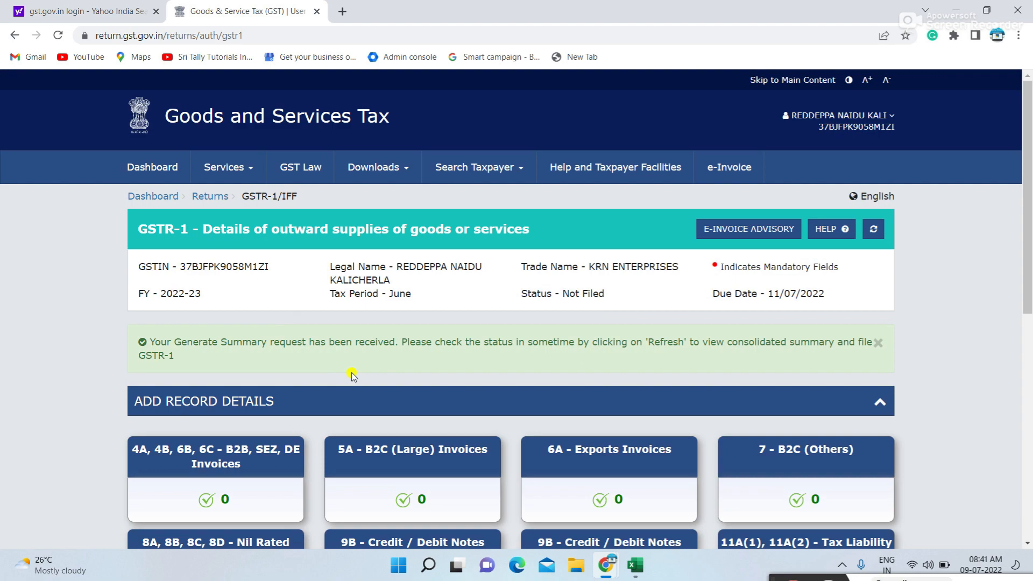
# Refresh the GSTR-1 header so the June return's status changes to Ready to File.
pyautogui.scroll(-5, 347, 375)
pyautogui.scroll(4, 341, 428)
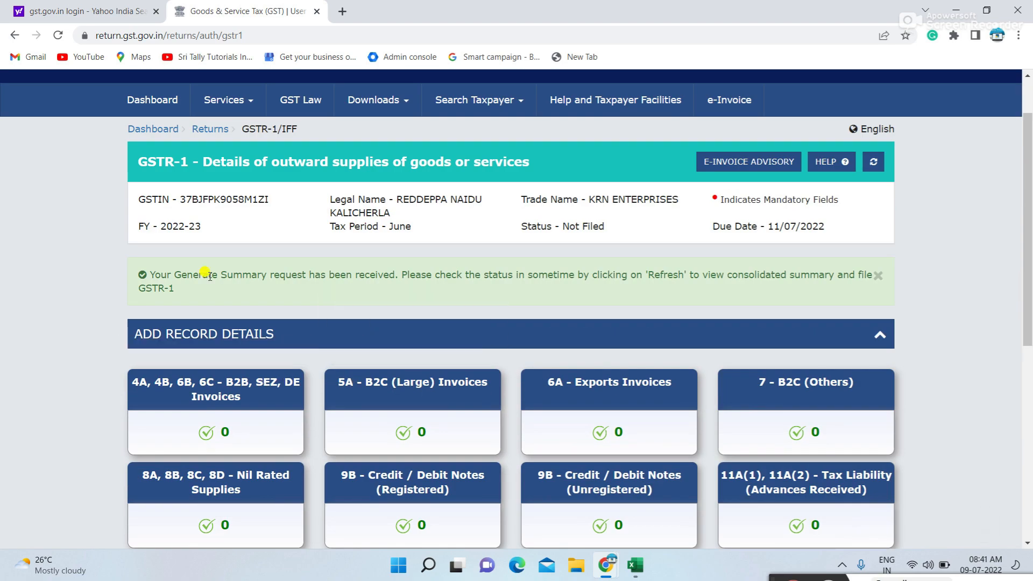
pyautogui.scroll(-2, 519, 289)
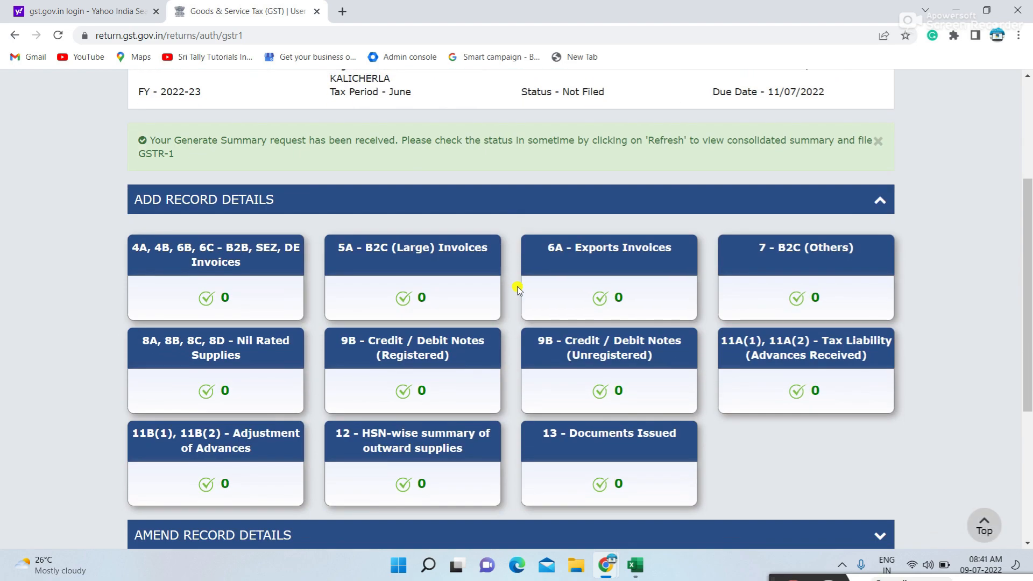
pyautogui.scroll(-1, 518, 290)
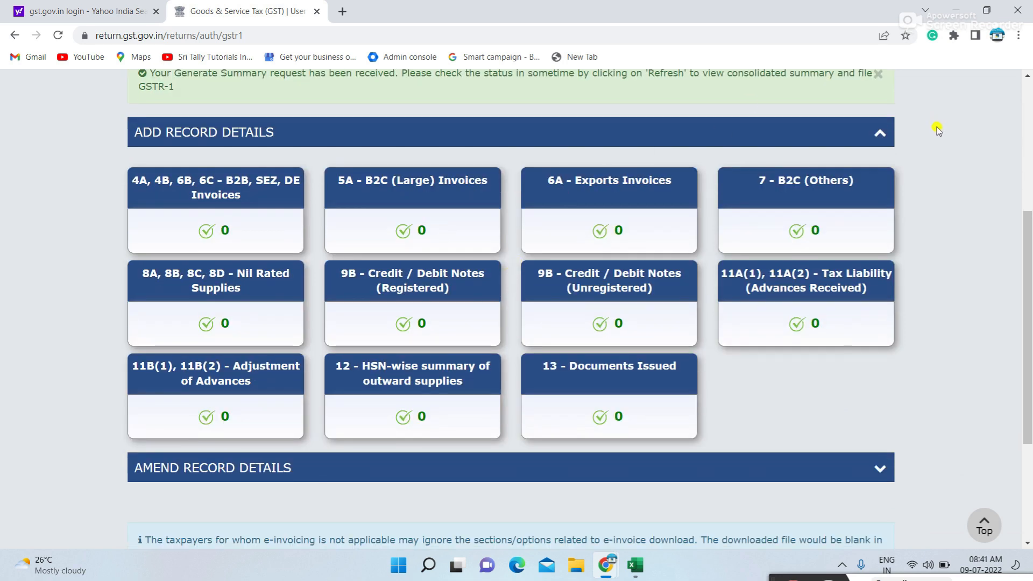
pyautogui.scroll(4, 939, 134)
pyautogui.click(872, 232)
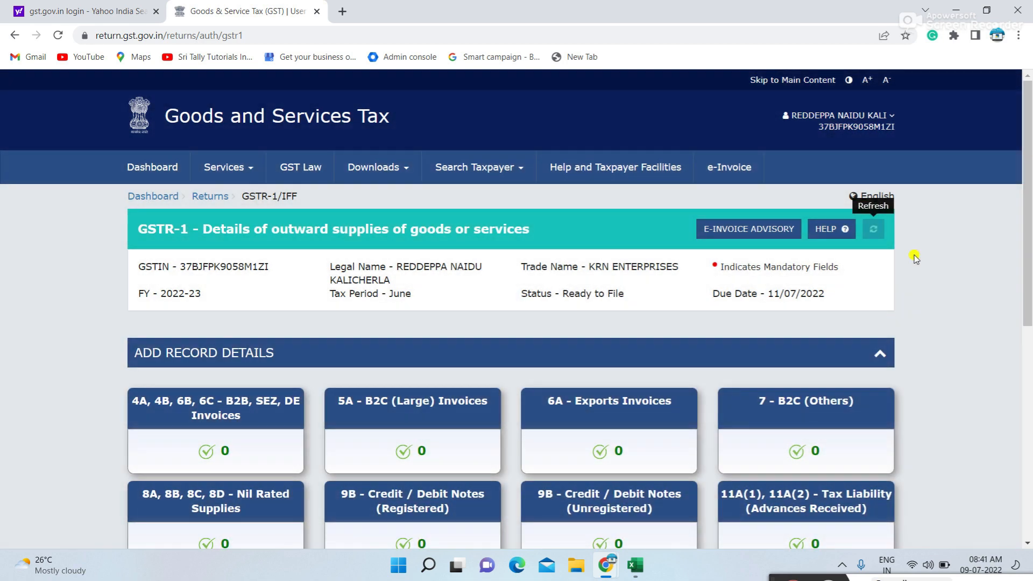
pyautogui.scroll(-8, 916, 258)
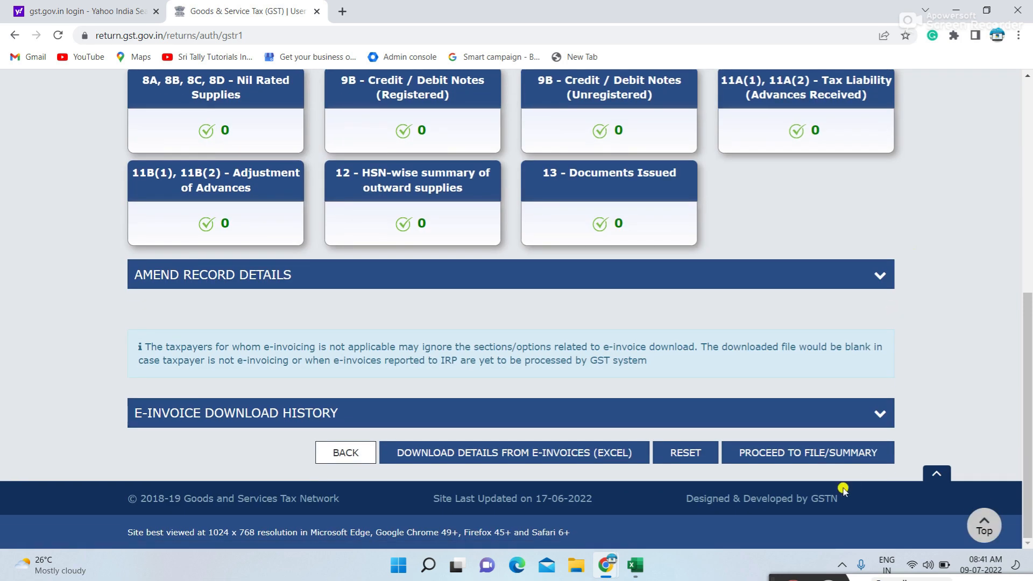
# Open the Consolidated Summary and scroll to its 0.00 total liability.
pyautogui.click(816, 454)
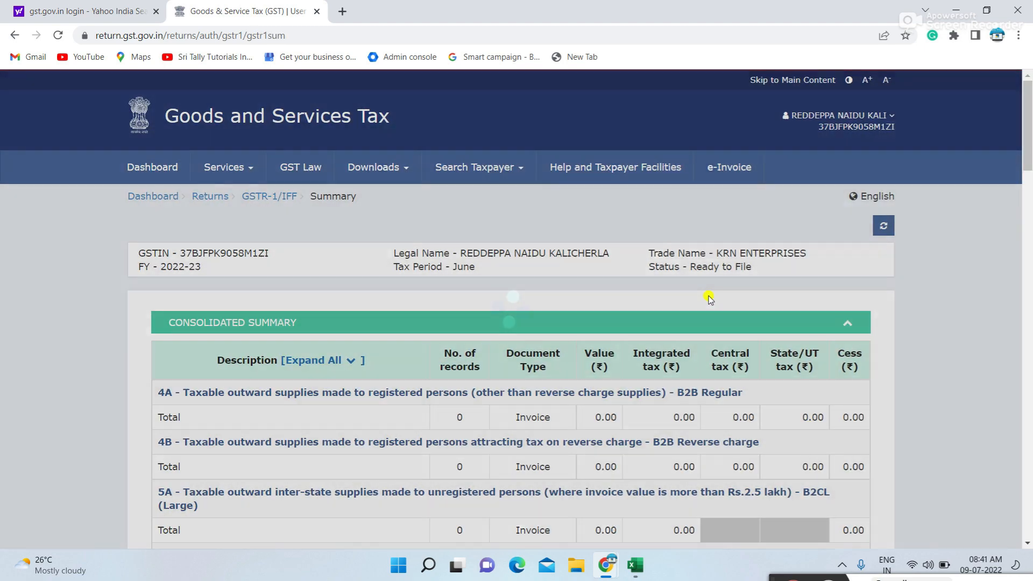
pyautogui.scroll(-5, 689, 288)
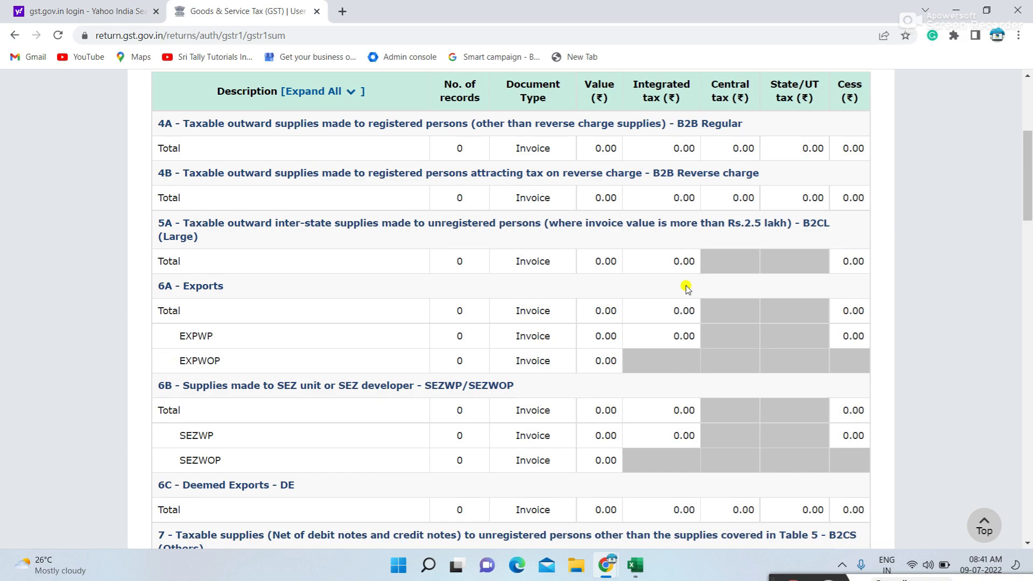
pyautogui.scroll(-5, 687, 289)
pyautogui.scroll(-8, 687, 289)
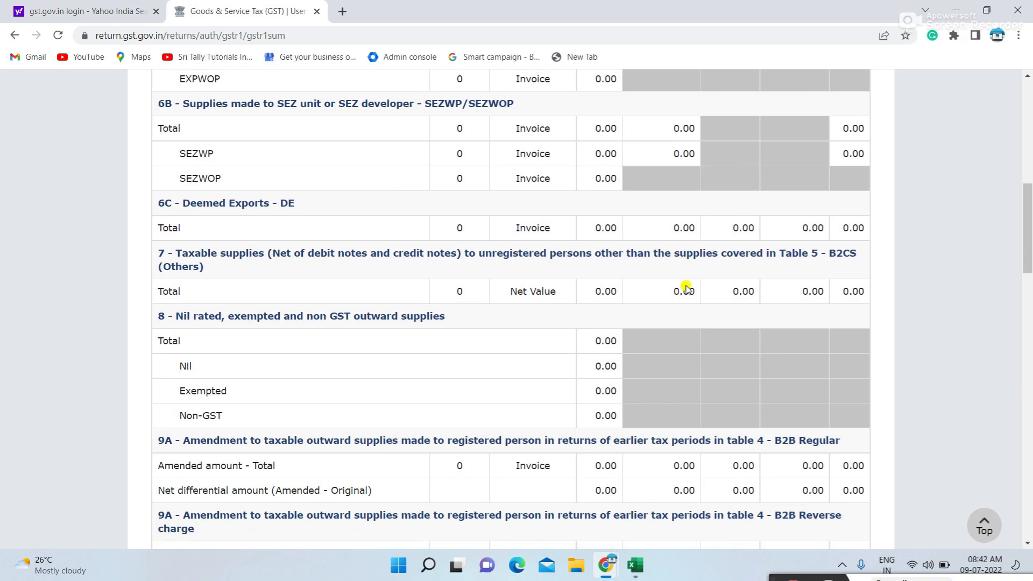
pyautogui.scroll(-20, 687, 289)
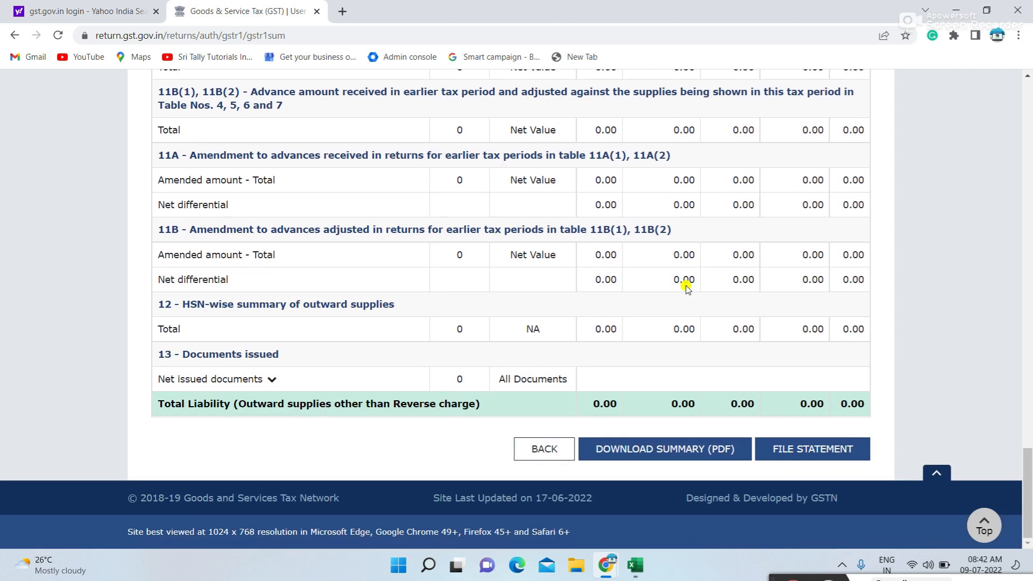
# Tick the declaration, select the authorised signatory, and file the GSTR-1 with EVC.
pyautogui.click(794, 448)
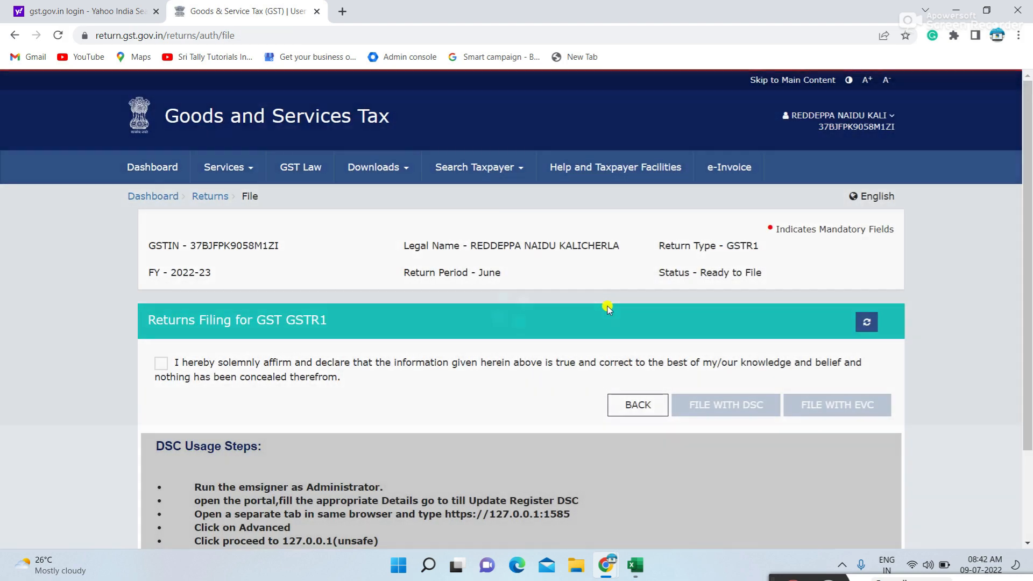
pyautogui.scroll(-3, 607, 304)
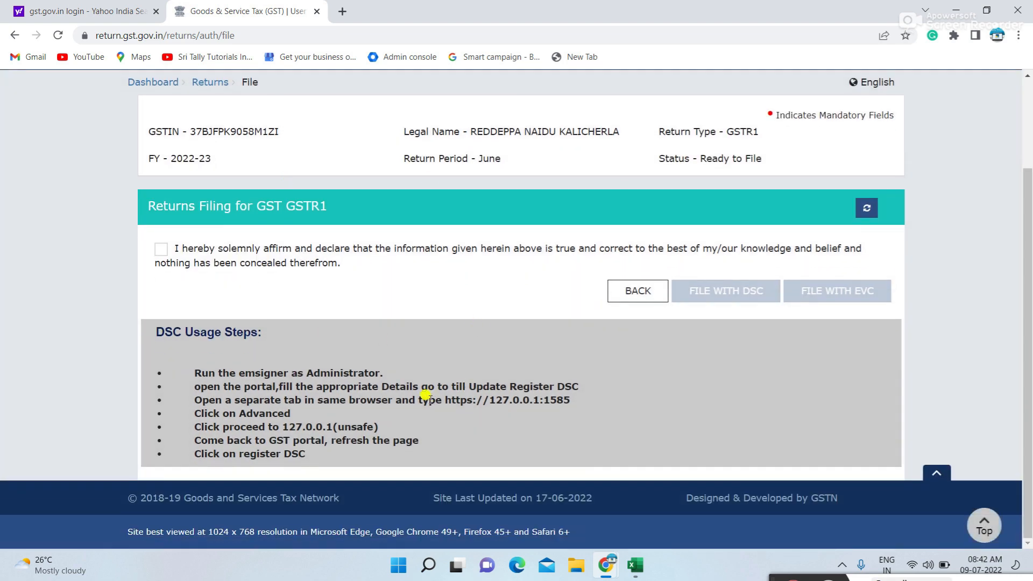
pyautogui.click(161, 249)
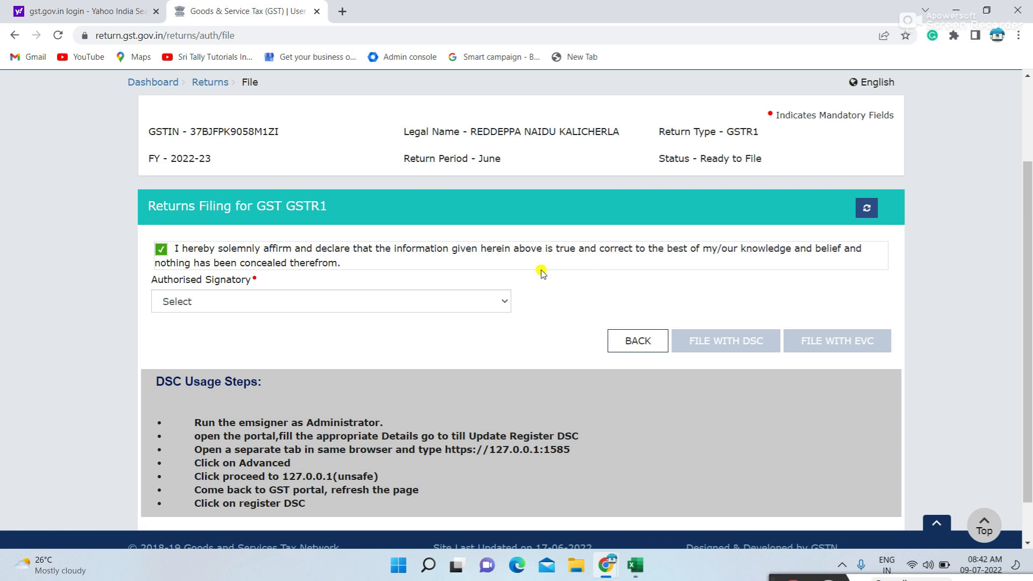
pyautogui.click(336, 299)
pyautogui.click(317, 331)
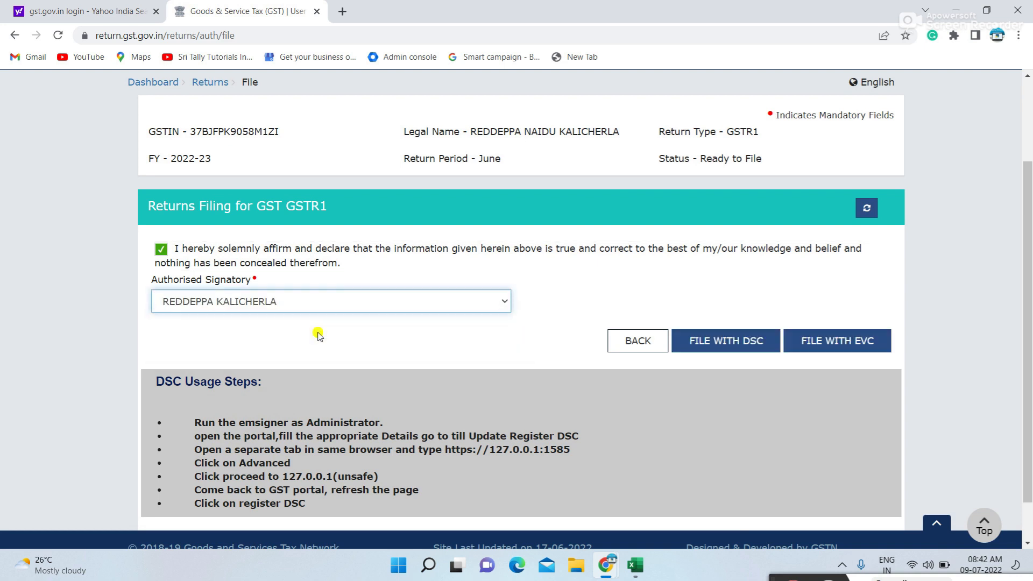
pyautogui.scroll(-1, 684, 379)
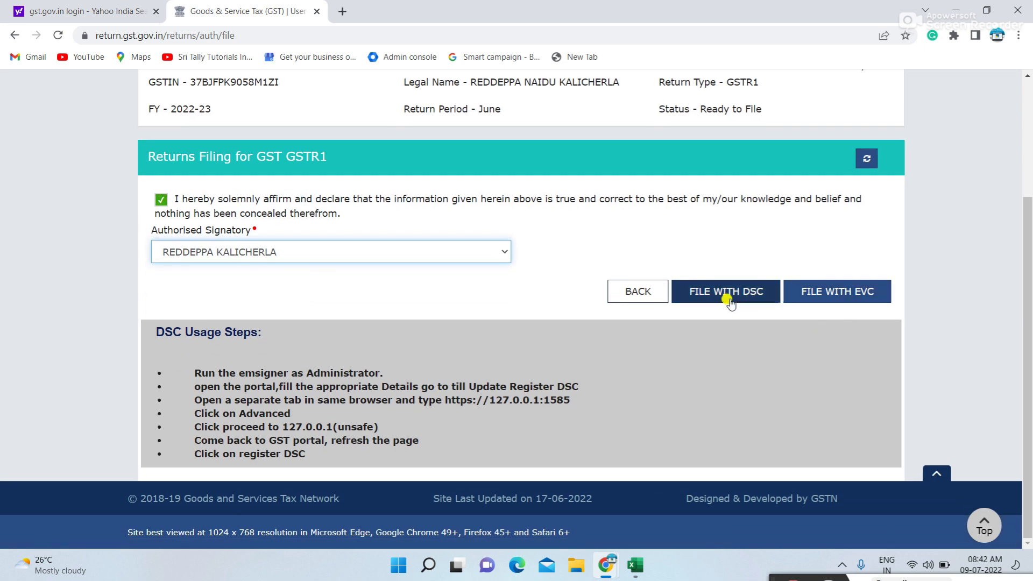
pyautogui.click(821, 292)
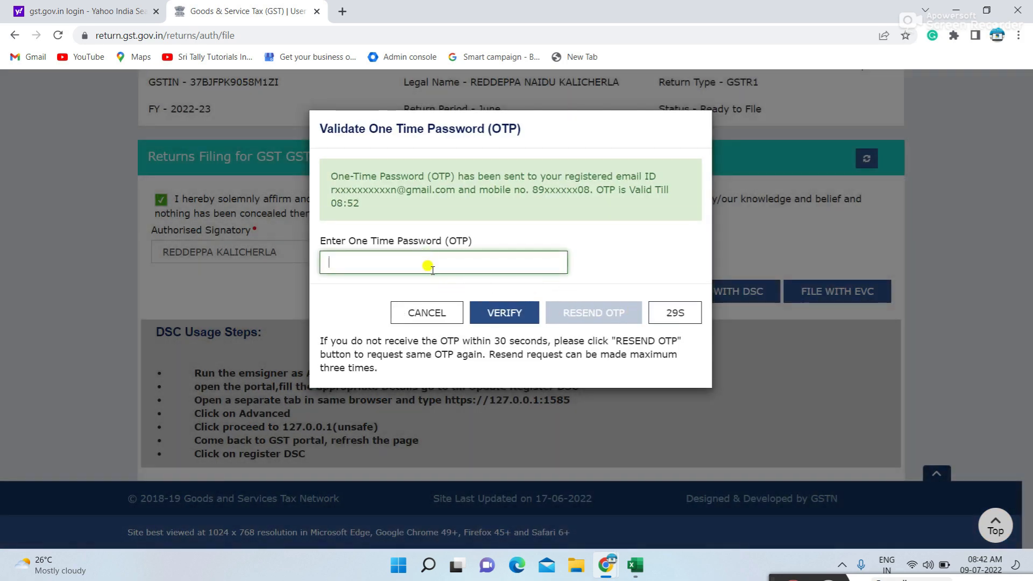
# Enter the one-time password and verify it to submit the June GSTR-1.
pyautogui.click(430, 267)
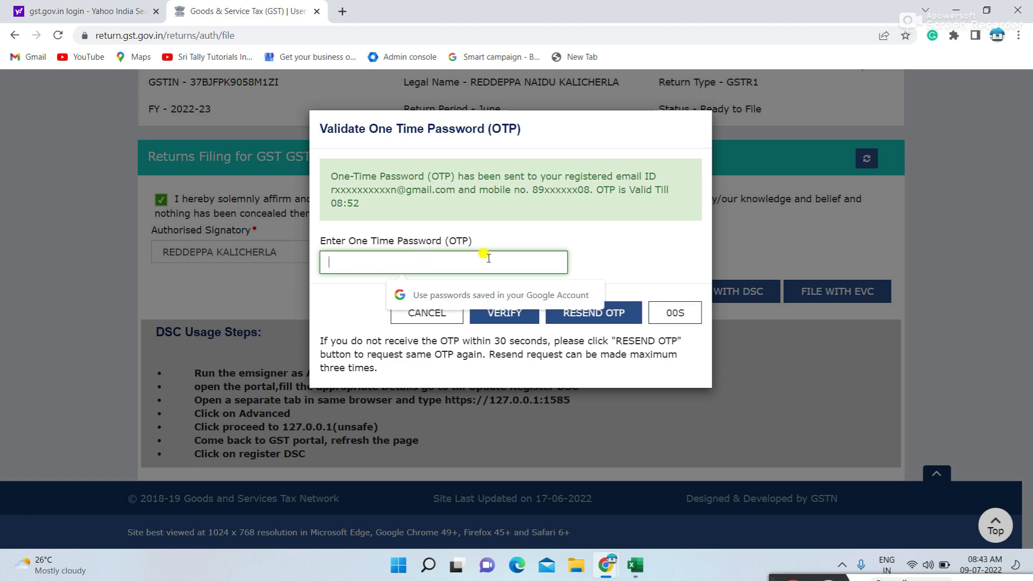
pyautogui.write('11')
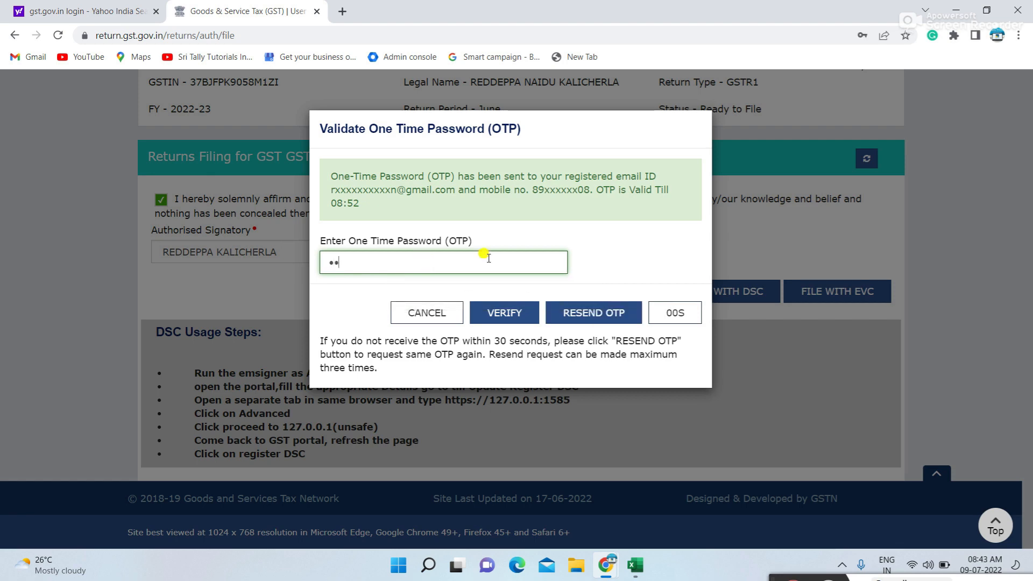
pyautogui.write('••••')
pyautogui.click(529, 316)
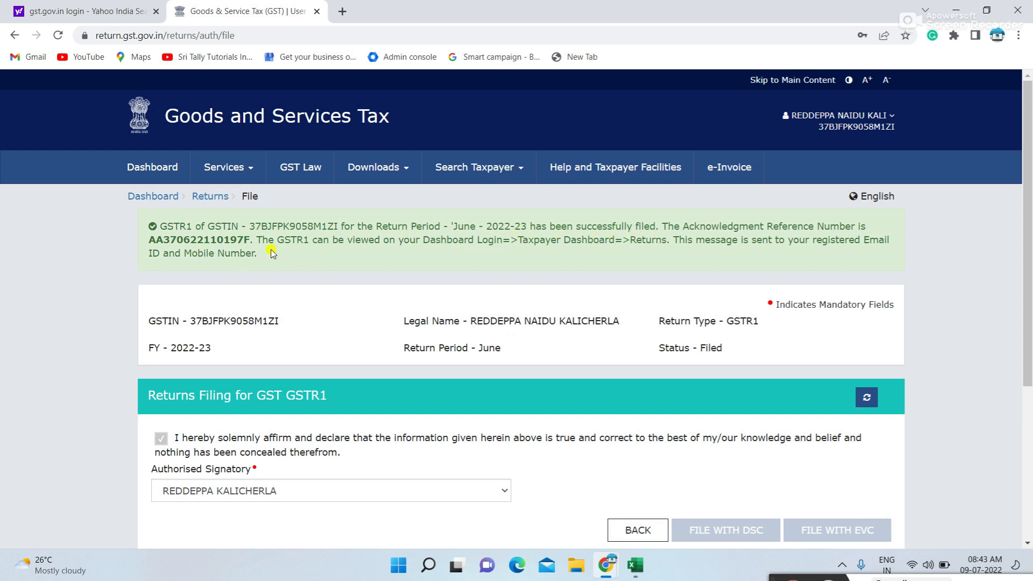
# Return to the GSTR-1 details page showing status Filed with all sections at 0.
pyautogui.scroll(-5, 730, 253)
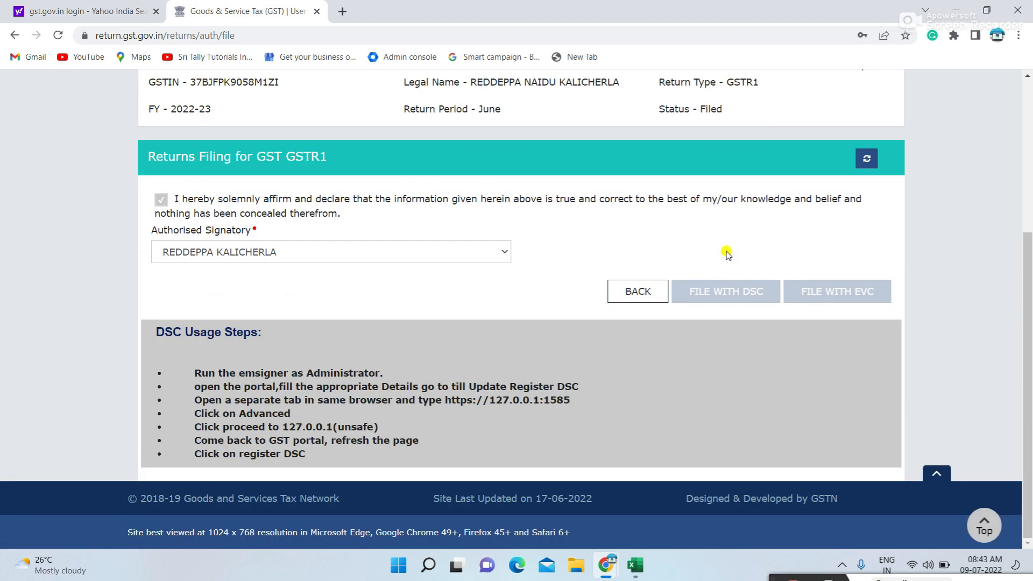
pyautogui.click(649, 297)
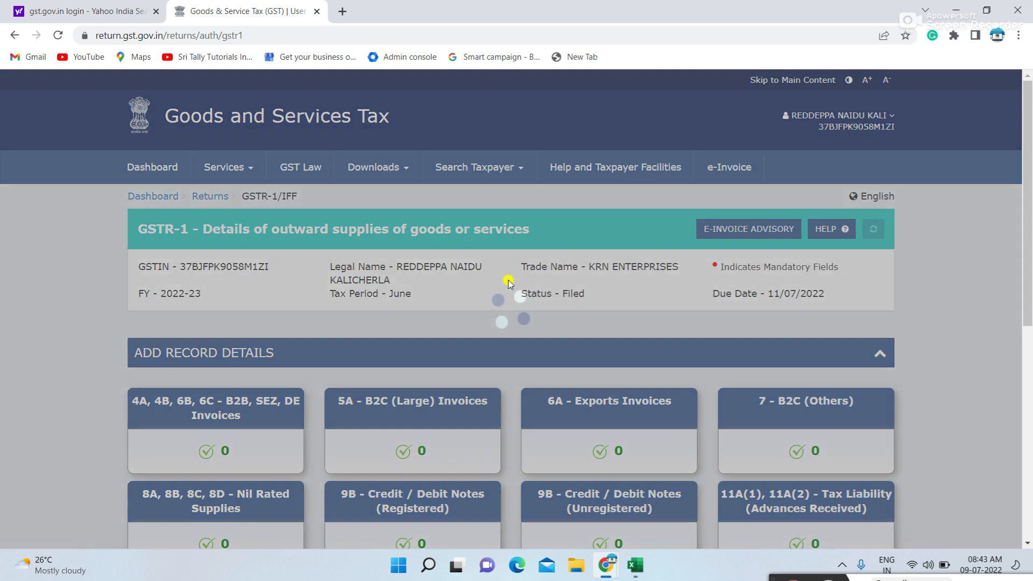
pyautogui.scroll(-8, 509, 283)
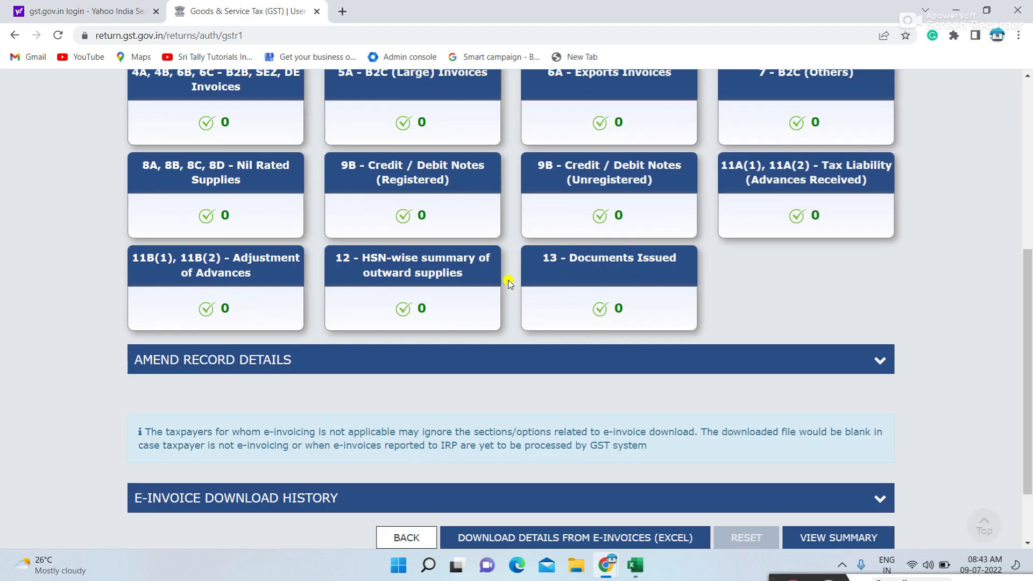
# On the dashboard, search Quarter 1 (Apr - Jun), June 2022-23 returns and confirm GSTR-1 reads Filed.
pyautogui.click(406, 453)
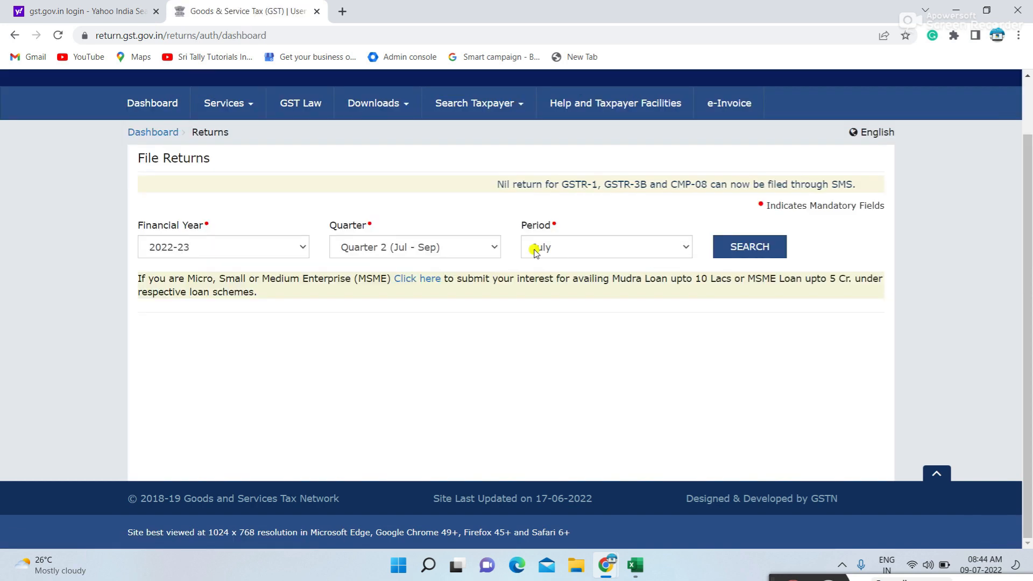
pyautogui.click(686, 249)
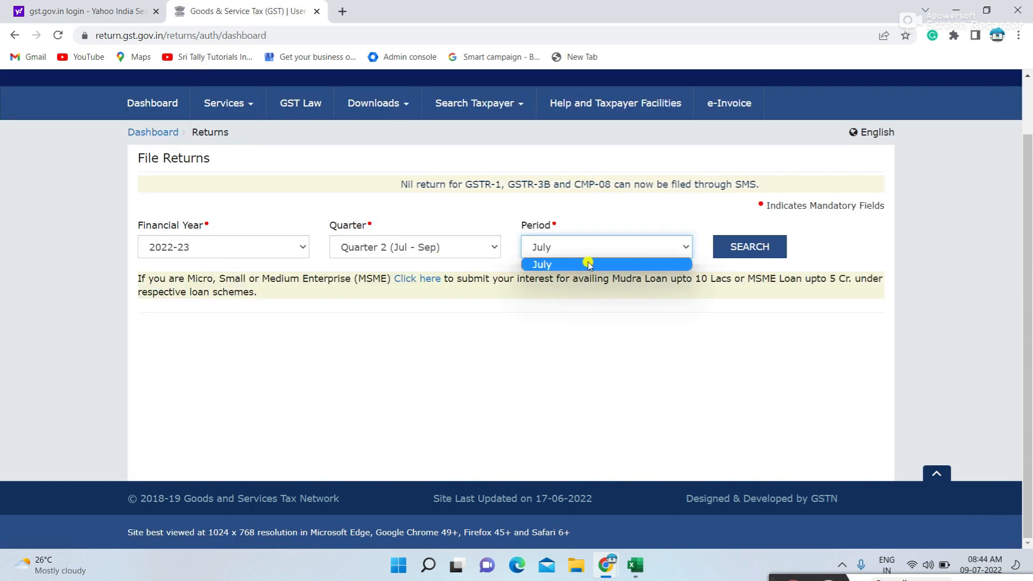
pyautogui.click(491, 243)
pyautogui.click(463, 265)
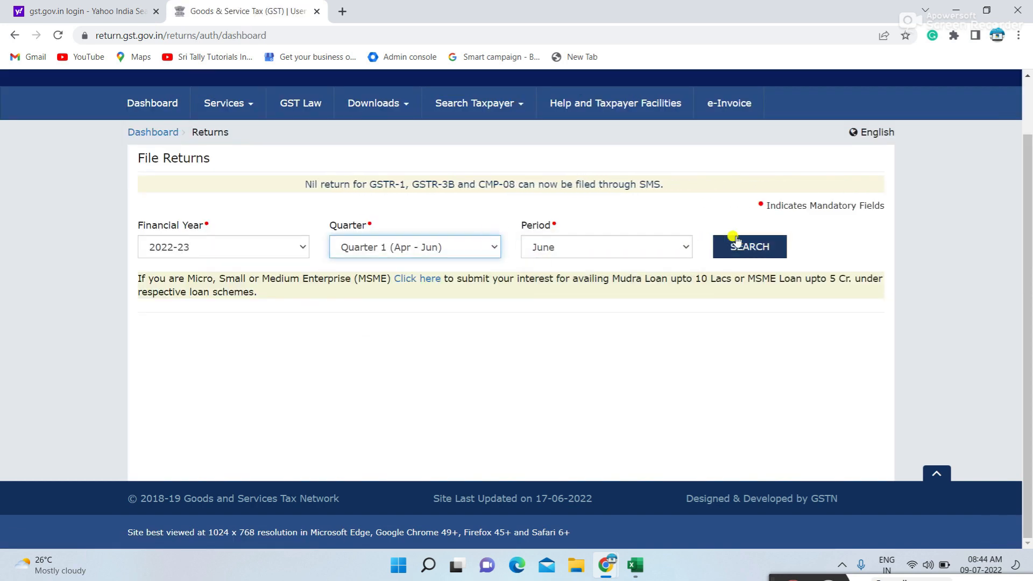
pyautogui.click(754, 253)
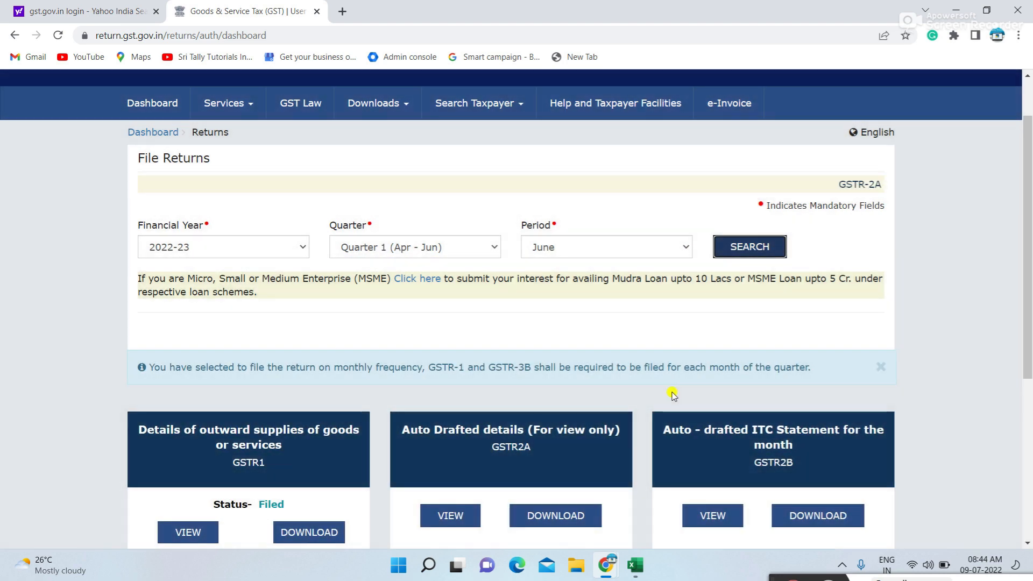
pyautogui.scroll(-5, 672, 394)
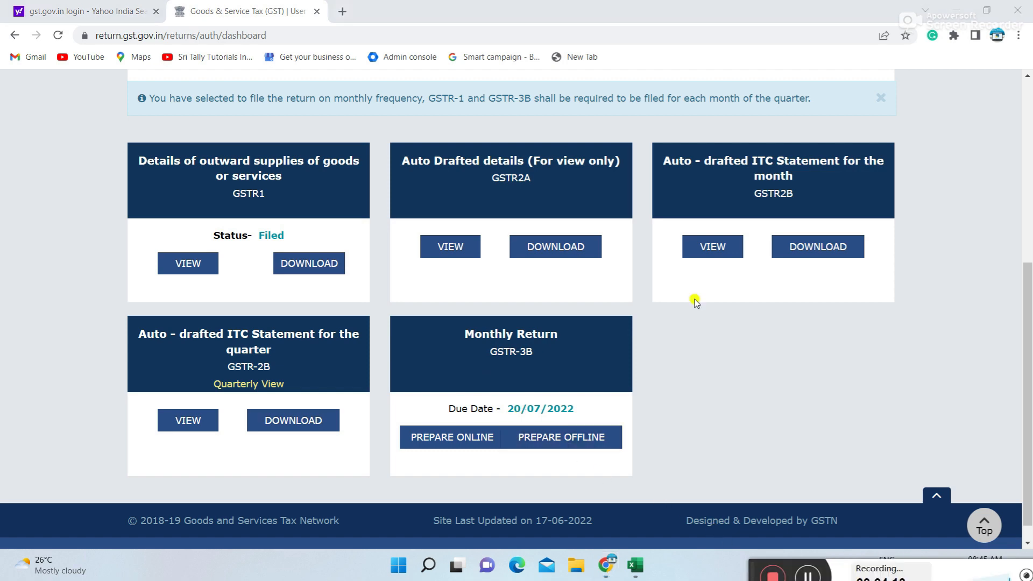
pyautogui.scroll(2, 694, 299)
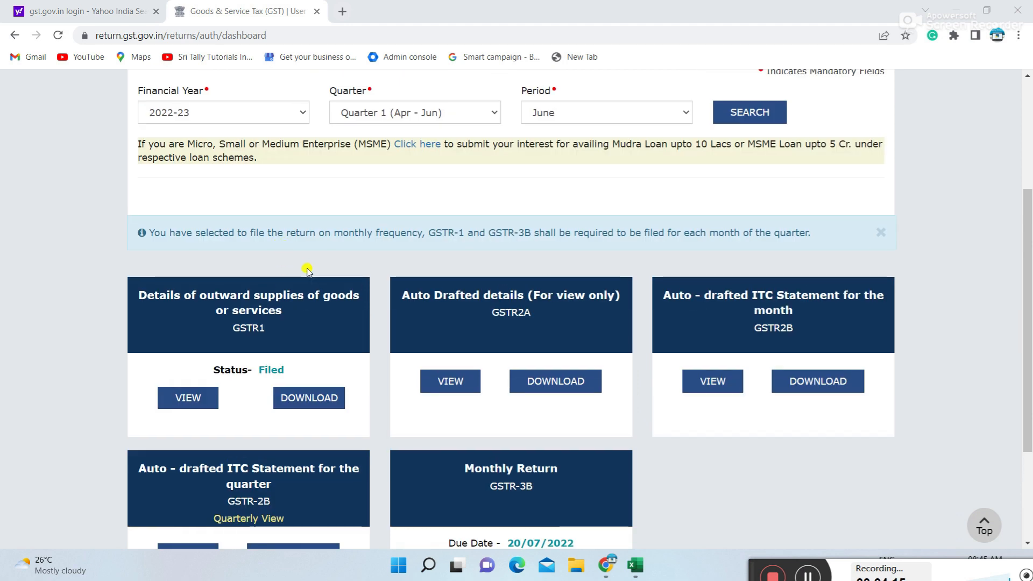